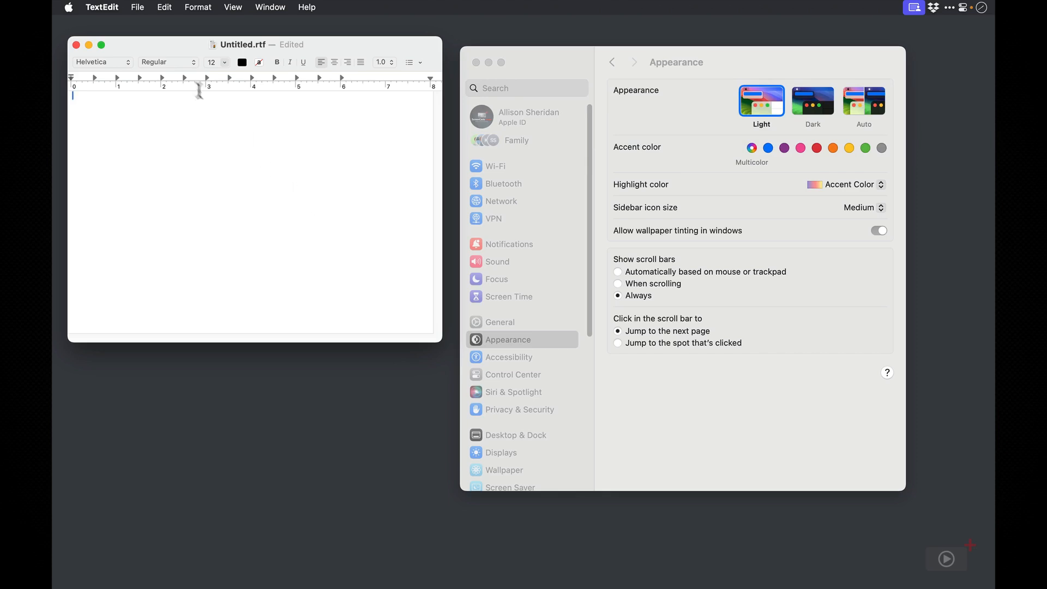
Zoom the TextEdit document window to fill the screen, and zoom it back to its smaller size.
left_click(137, 7)
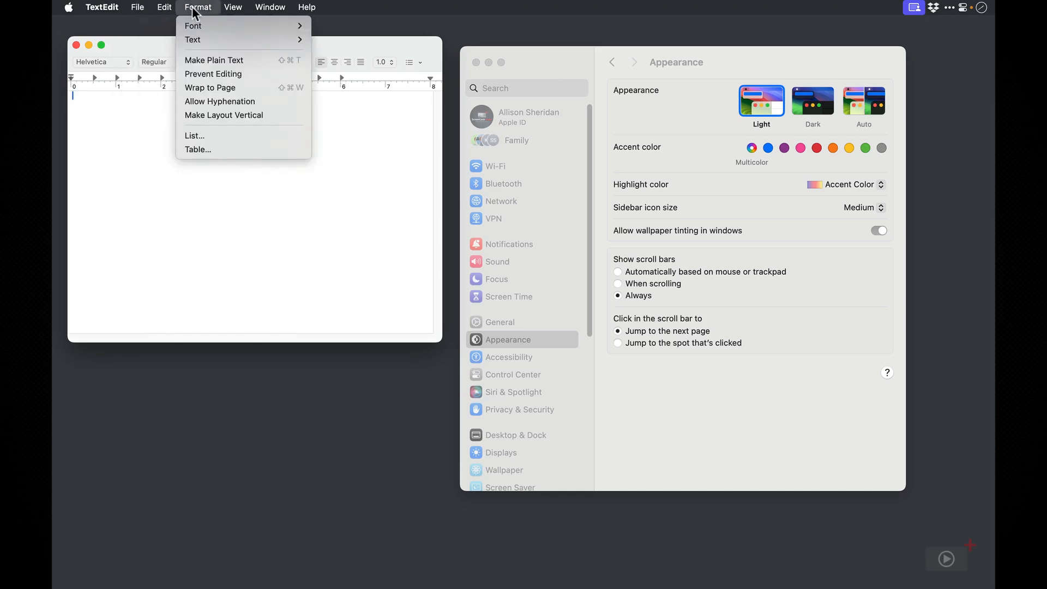
mouse_move(273, 8)
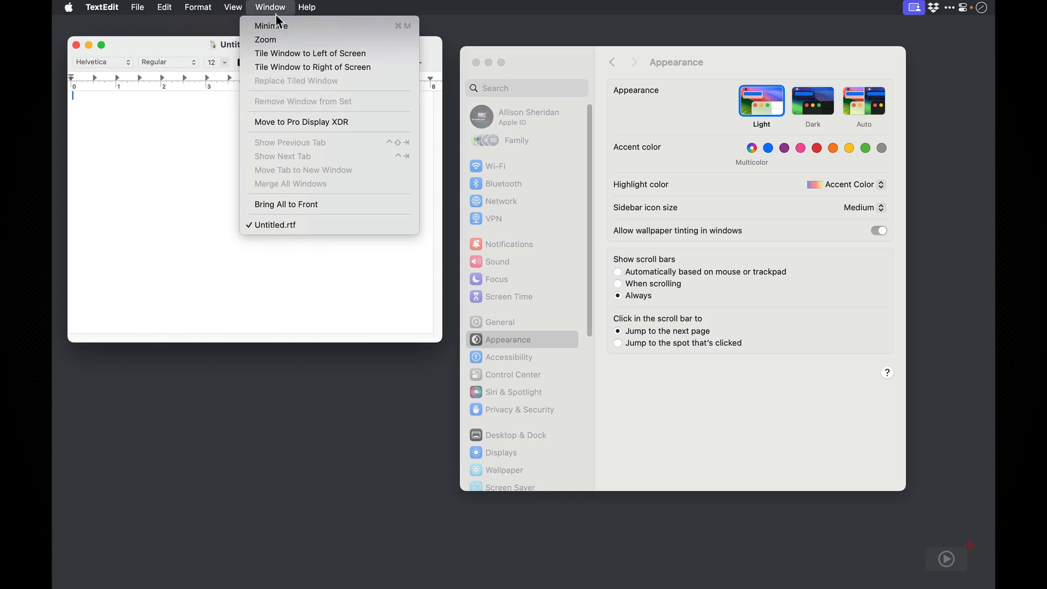
left_click(293, 43)
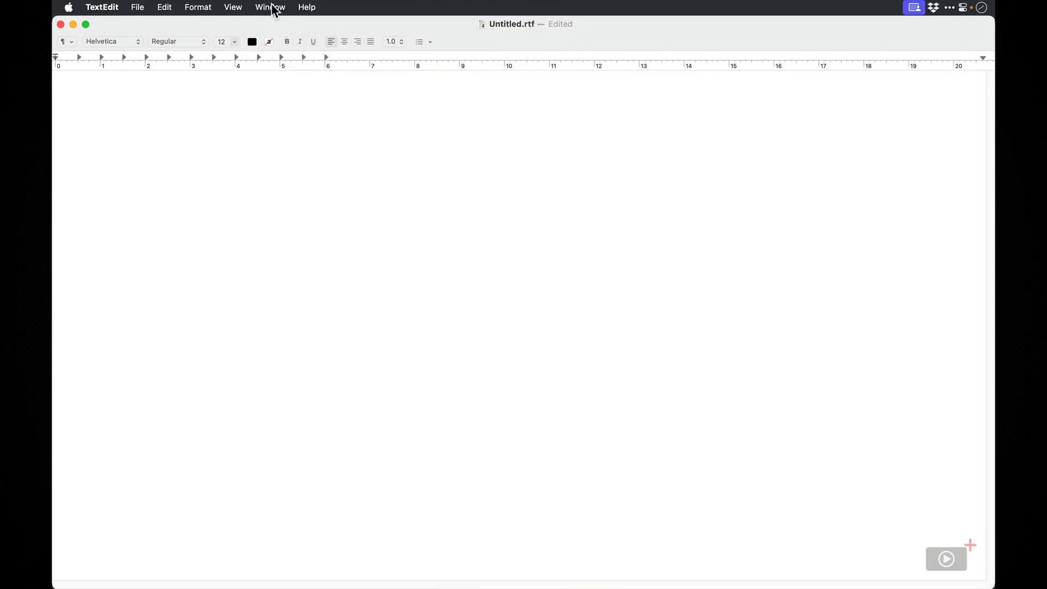
left_click(270, 7)
left_click(269, 38)
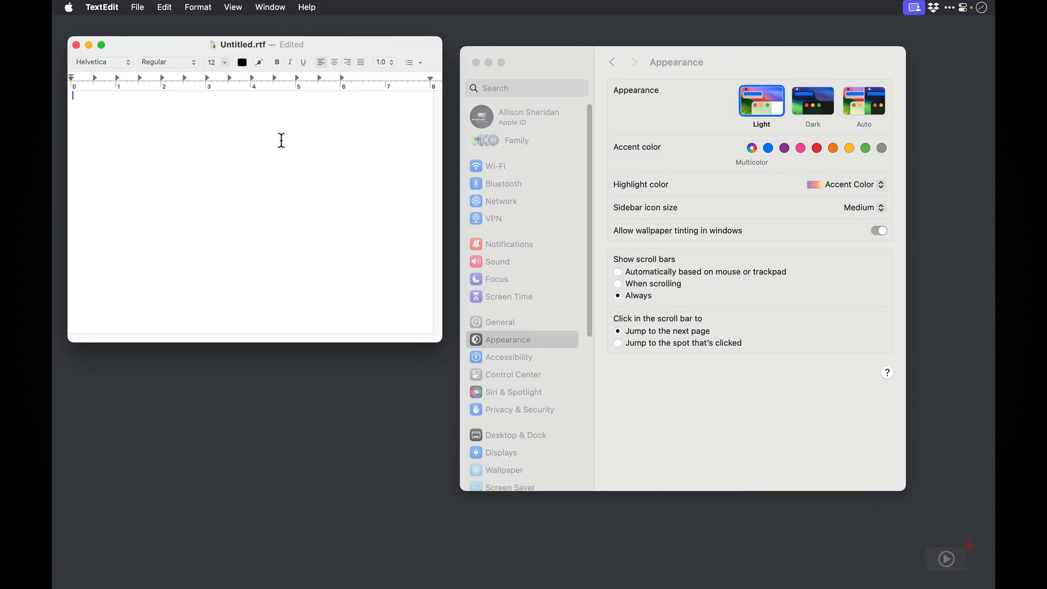
Switch to System Settings and open the App Shortcuts section of the keyboard shortcuts.
left_click(526, 62)
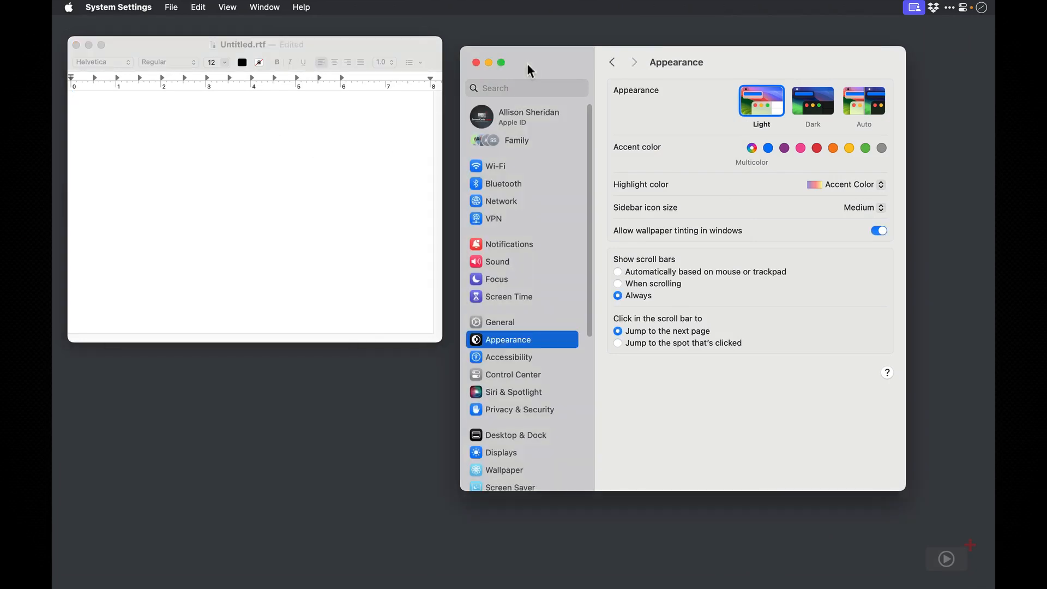
scroll(555, 276, "down", 10)
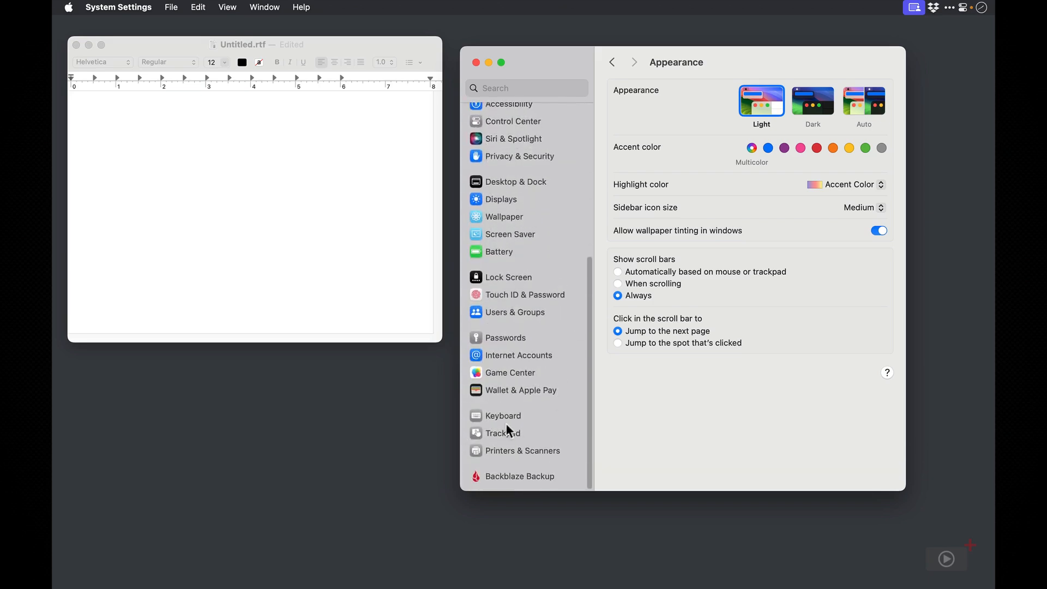
left_click(505, 414)
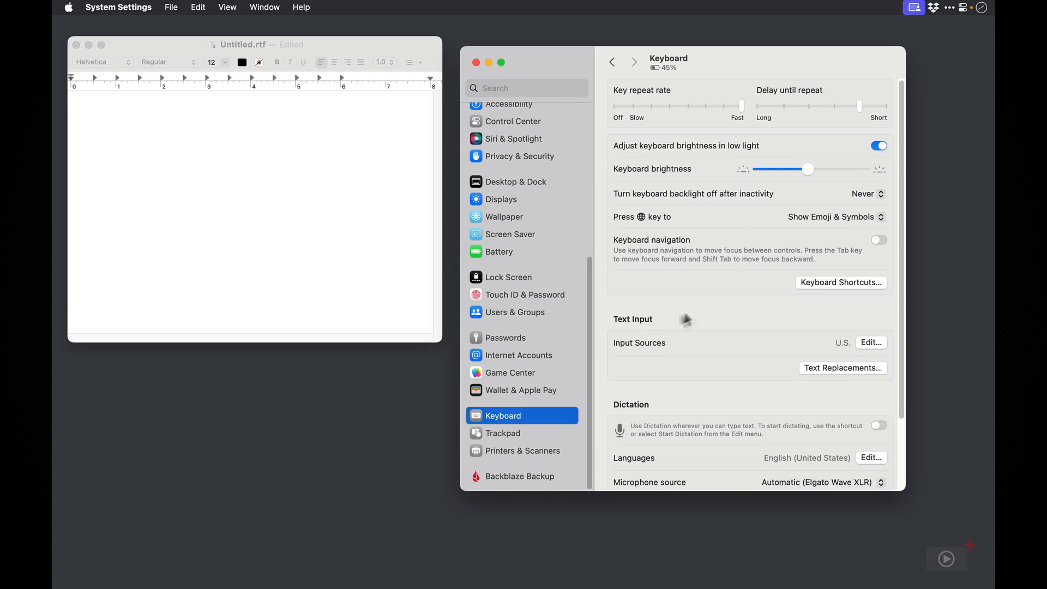
left_click(816, 283)
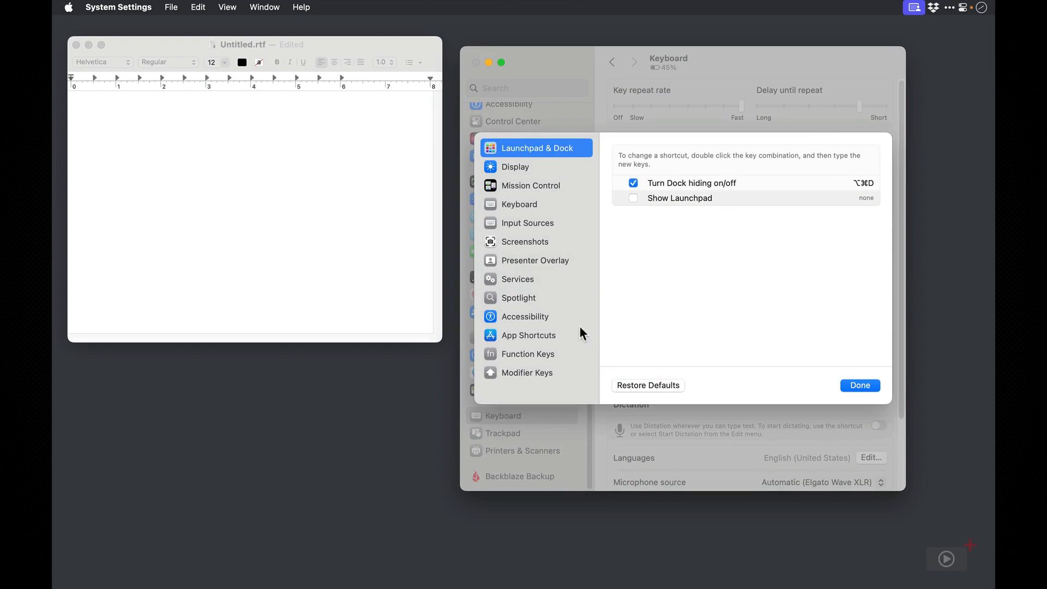
left_click(526, 342)
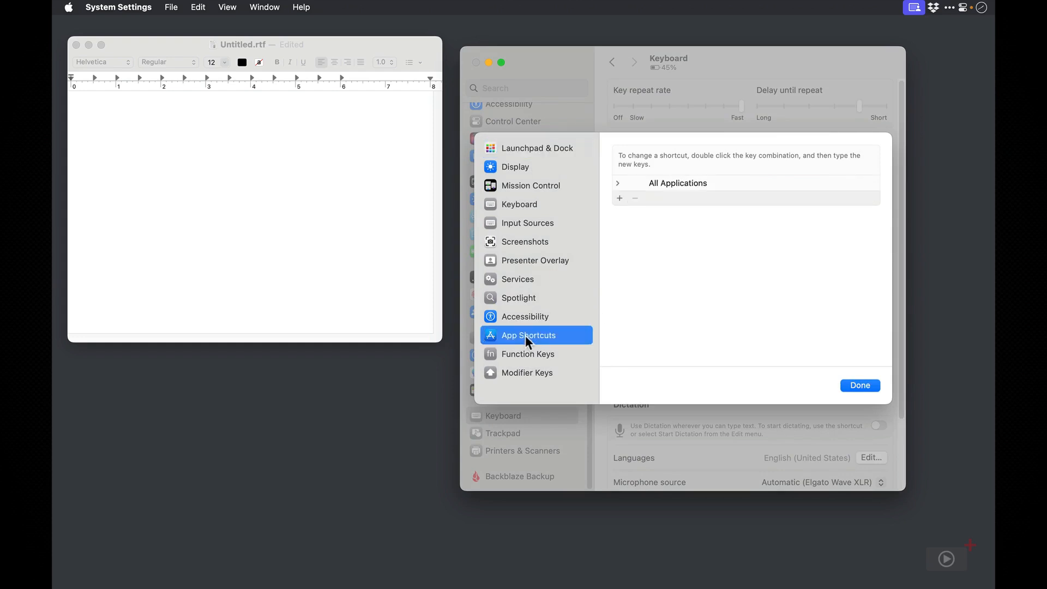
Start a new app shortcut and assign it to TextEdit.app.
left_click(619, 199)
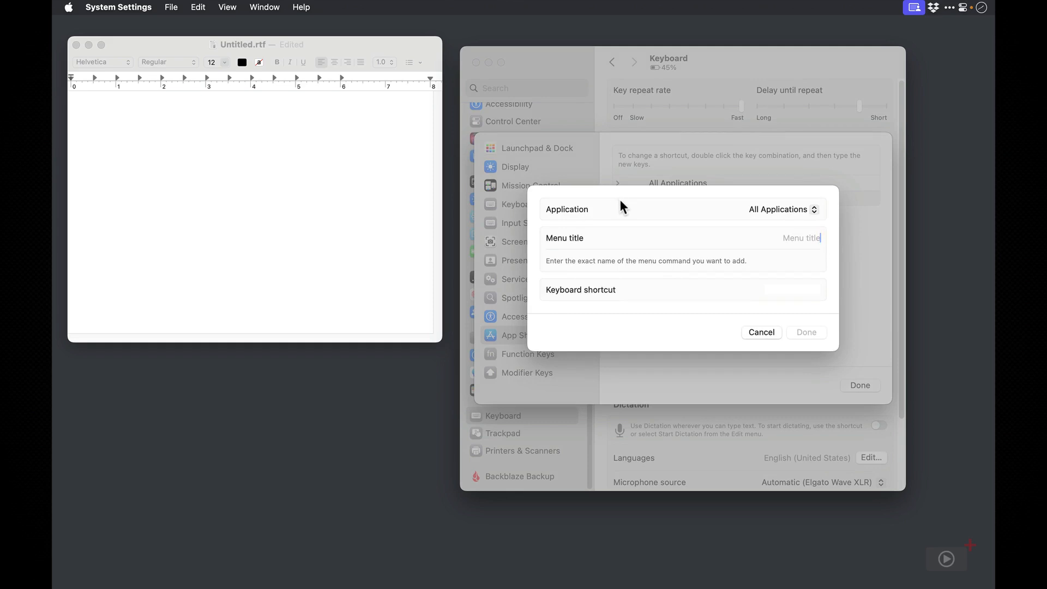
left_click(812, 208)
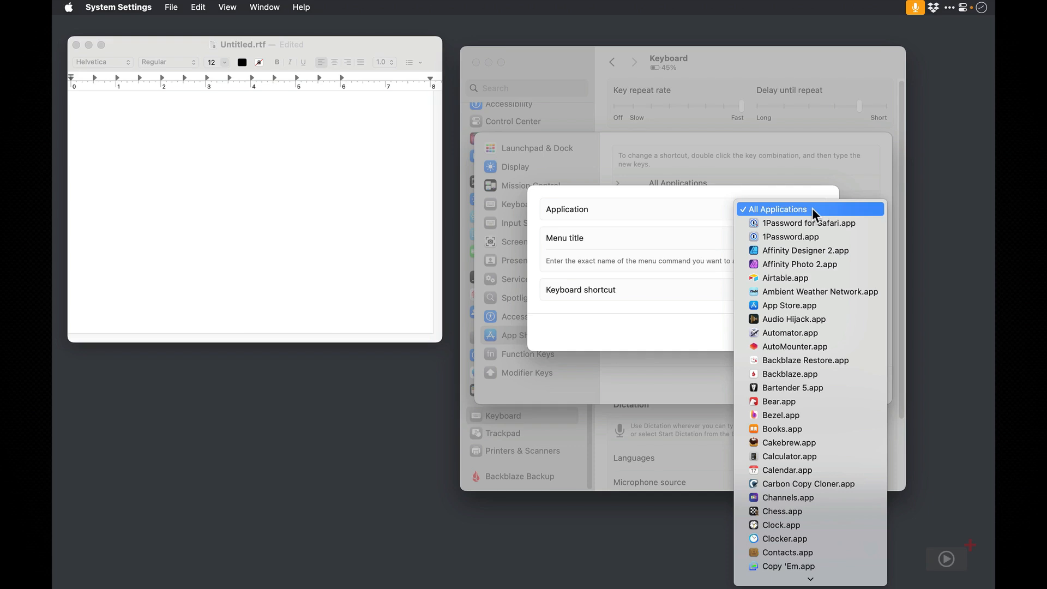
type("tex")
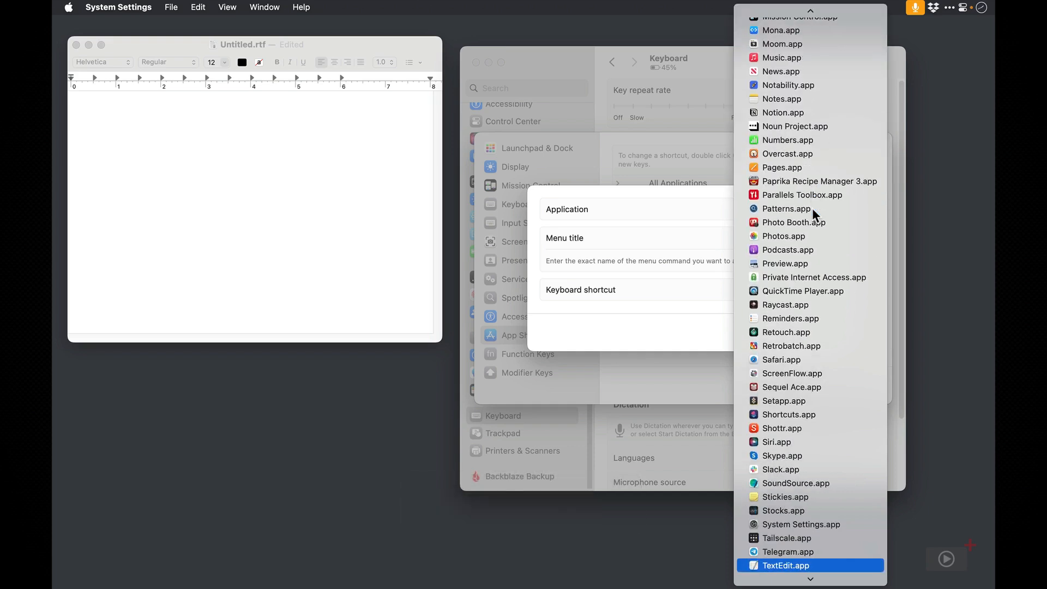
key("Return")
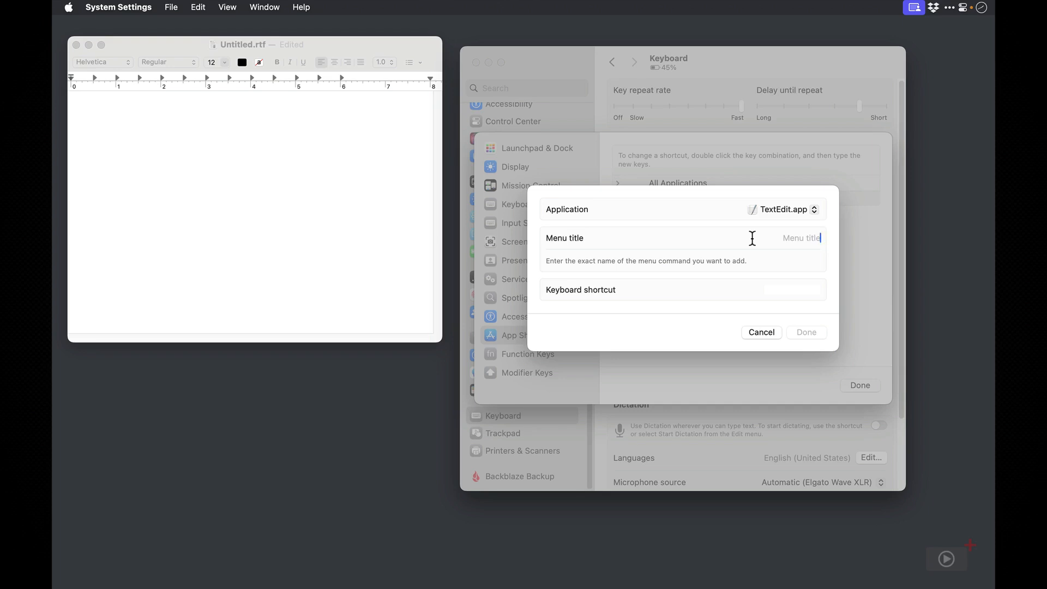
Set the menu title to Window->Zoom with the keyboard shortcut ⌥⇧⌘Z and save the entry.
type("Window")
type("-")
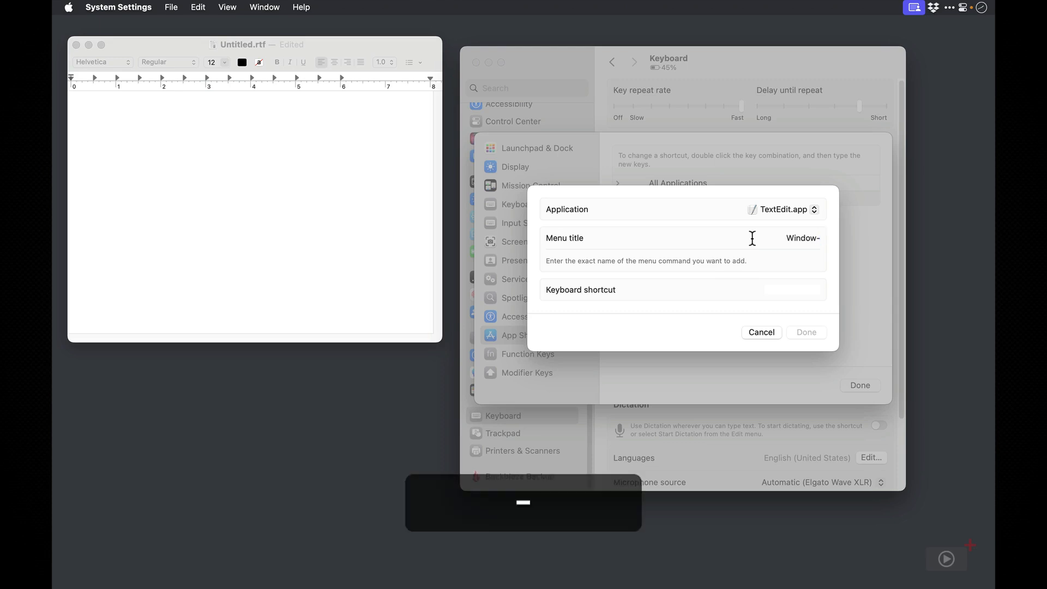
type(">")
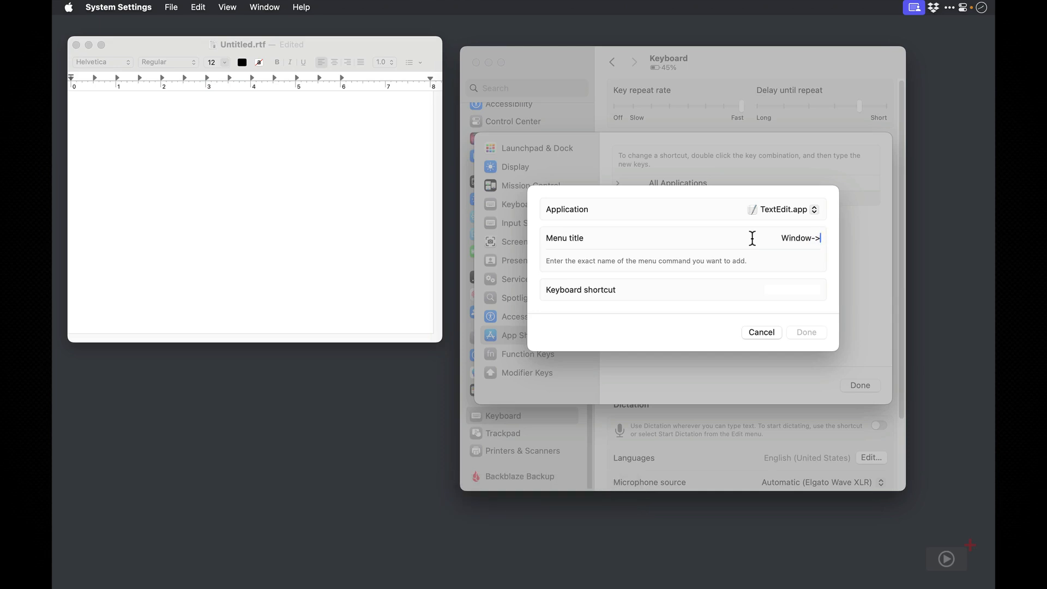
key("shift")
type("Zoom")
left_click(809, 293)
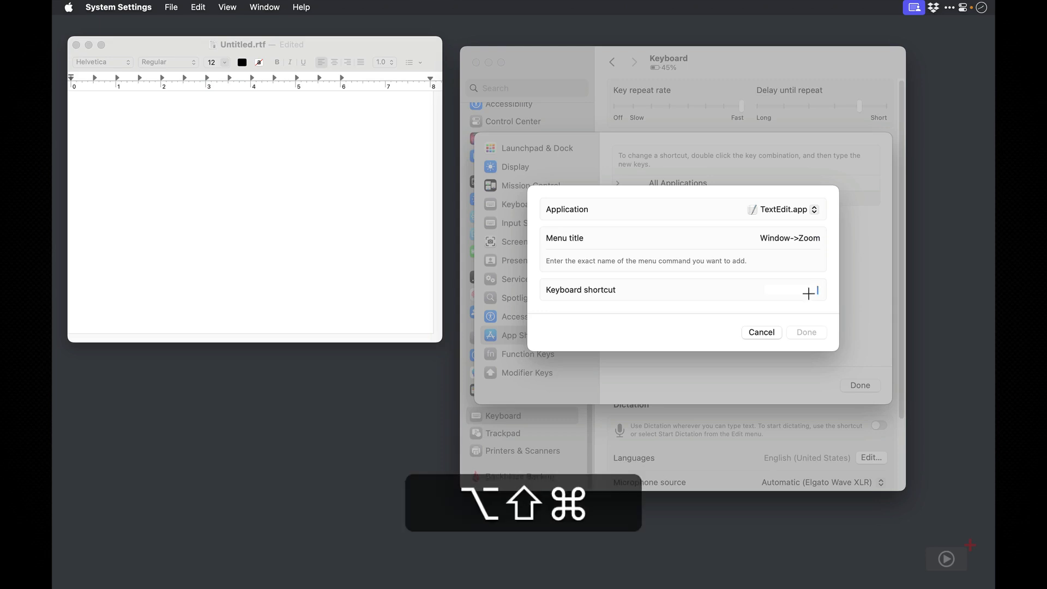
key("alt+shift+super+z")
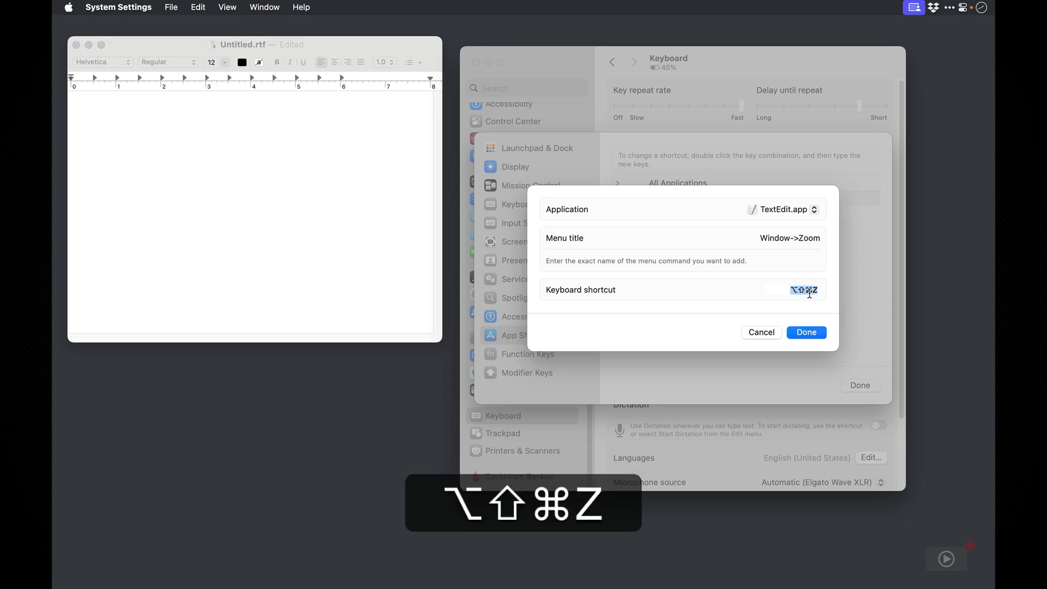
left_click(805, 332)
Switch to TextEdit, check the Zoom command's assigned shortcut, and test it by zooming the window in and out.
left_click(262, 189)
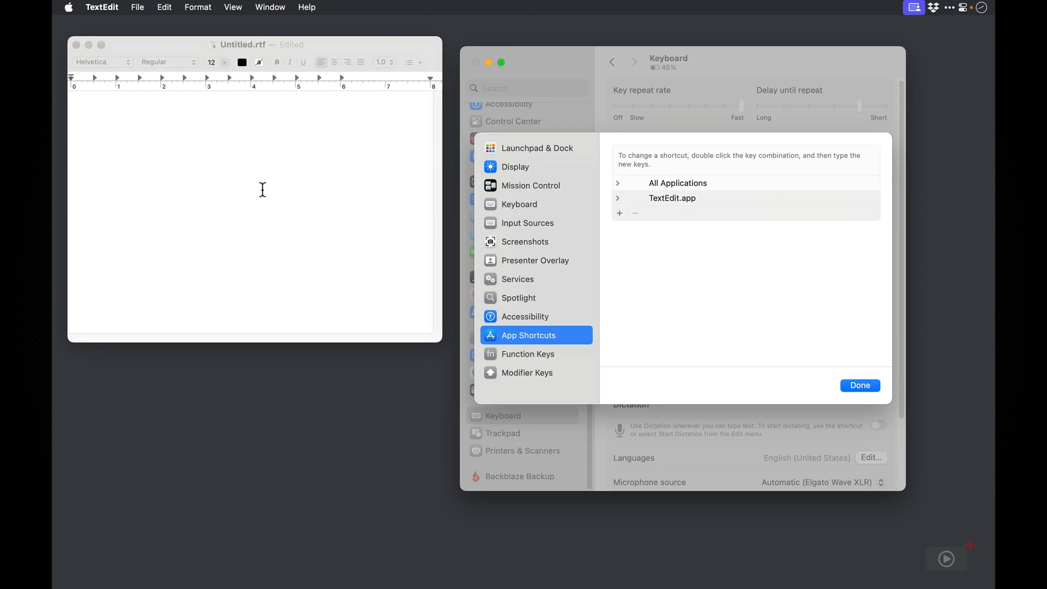
left_click(269, 7)
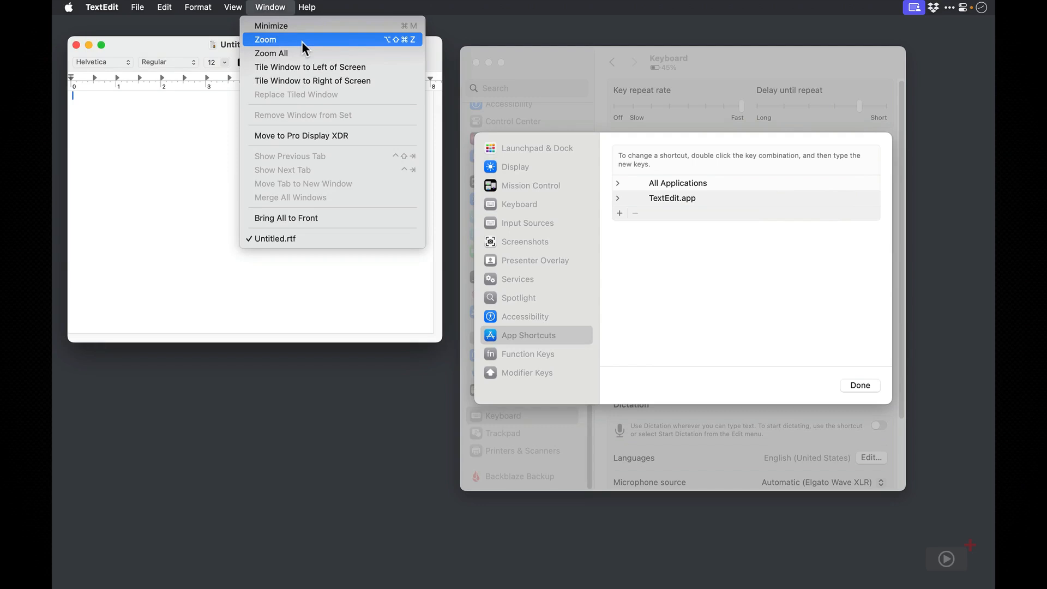
left_click(149, 141)
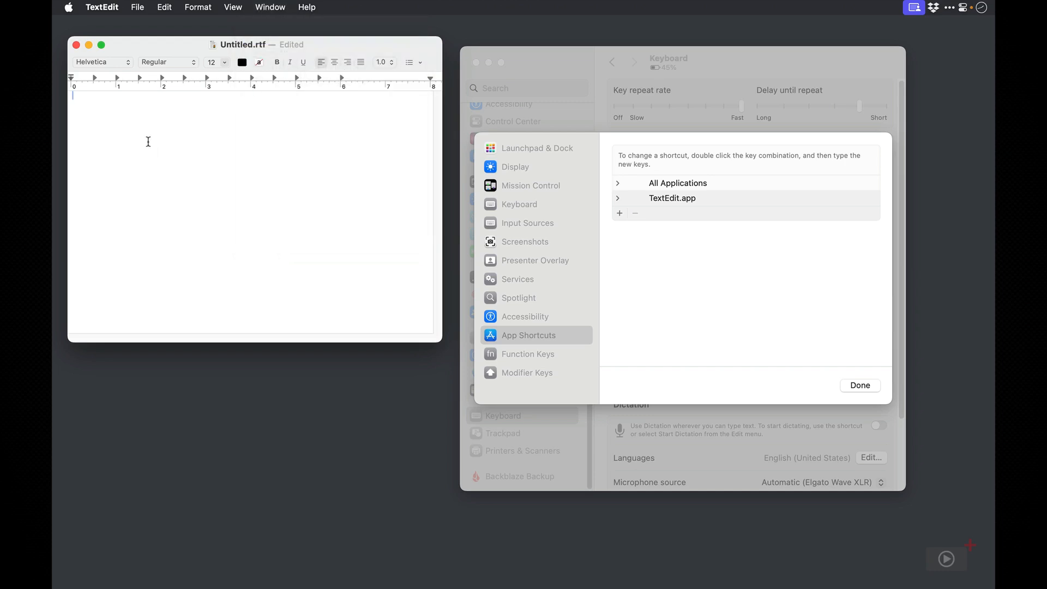
key("alt+shift+super")
key("alt+shift+super+z")
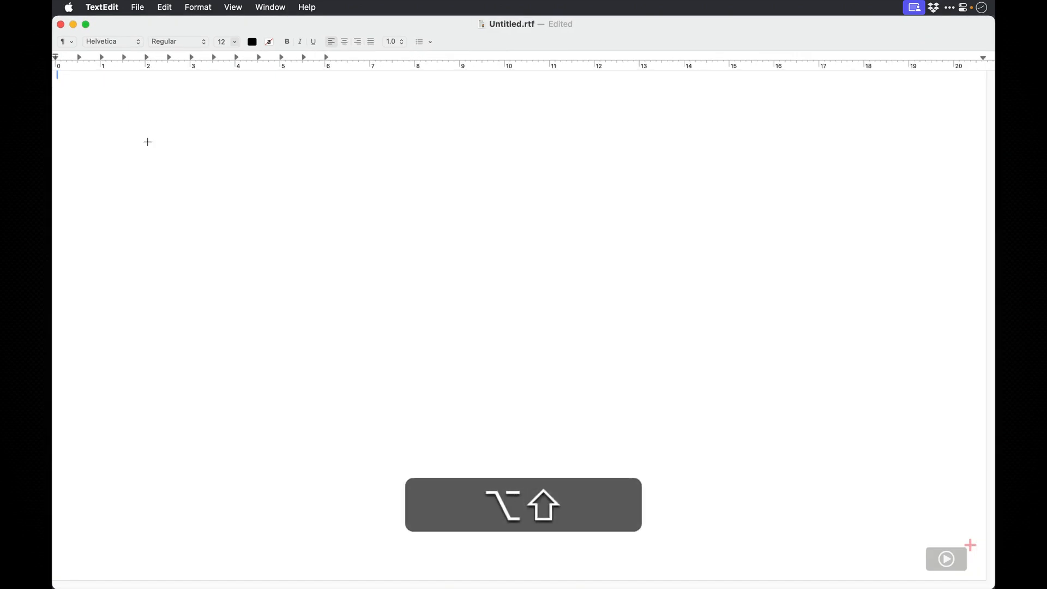
key("alt+shift+super+z")
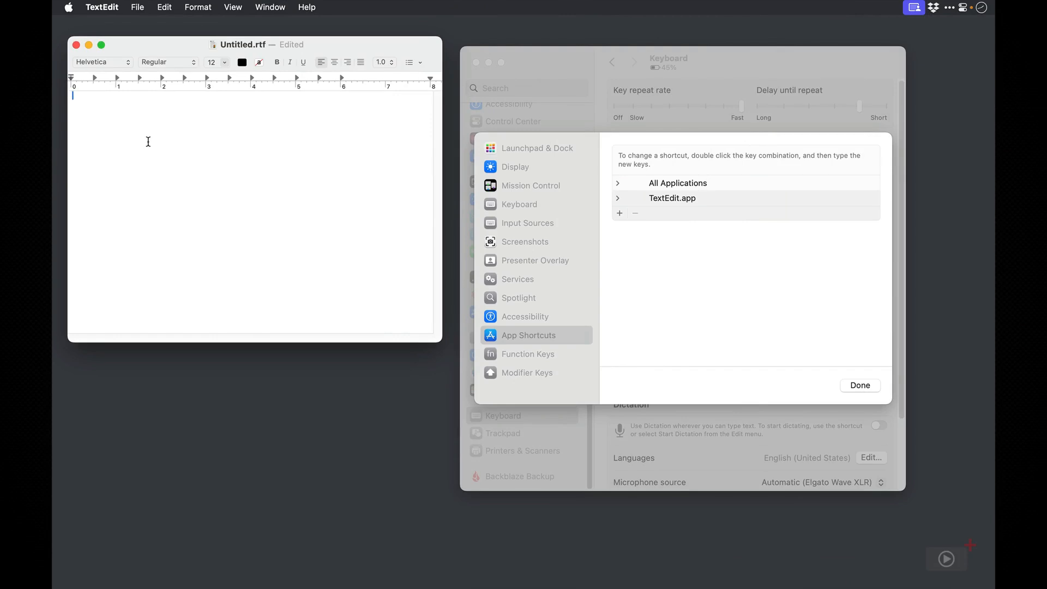
Check the name of TextEdit's List command and start another System Settings app shortcut for TextEdit.app.
left_click(194, 9)
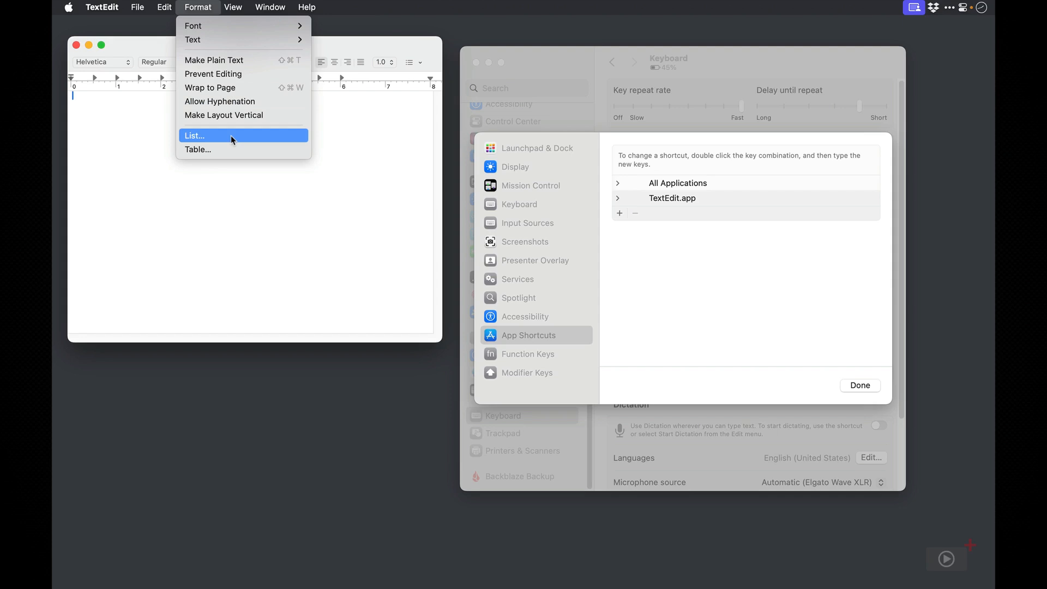
left_click(235, 215)
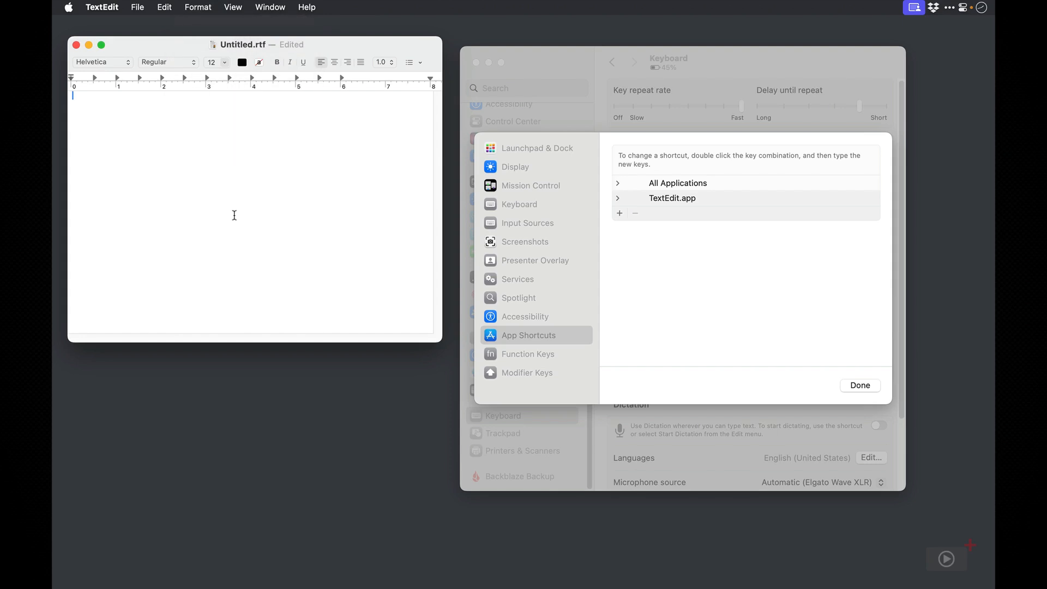
left_click(609, 289)
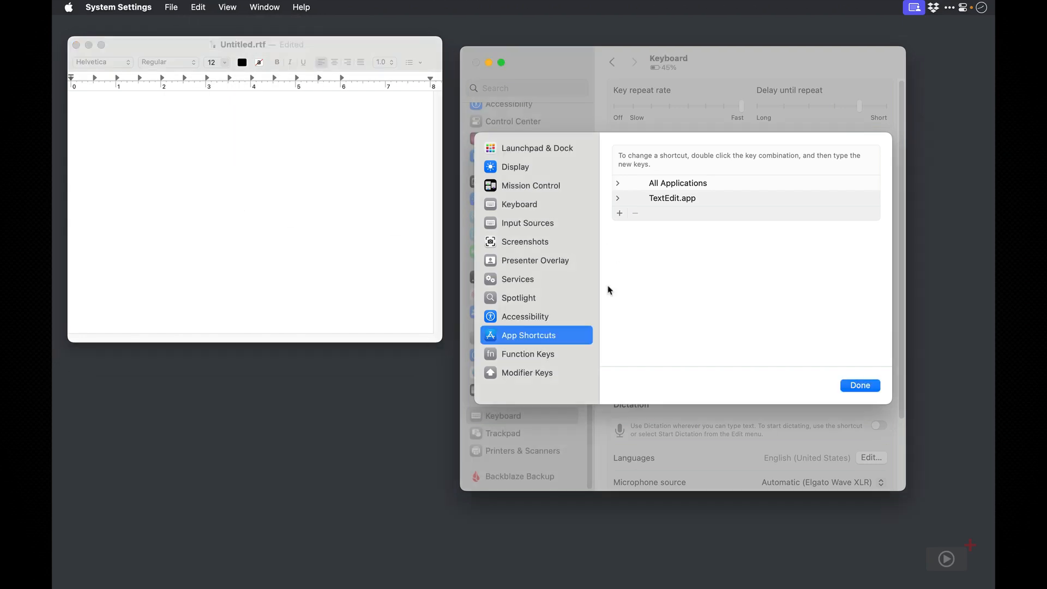
left_click(619, 213)
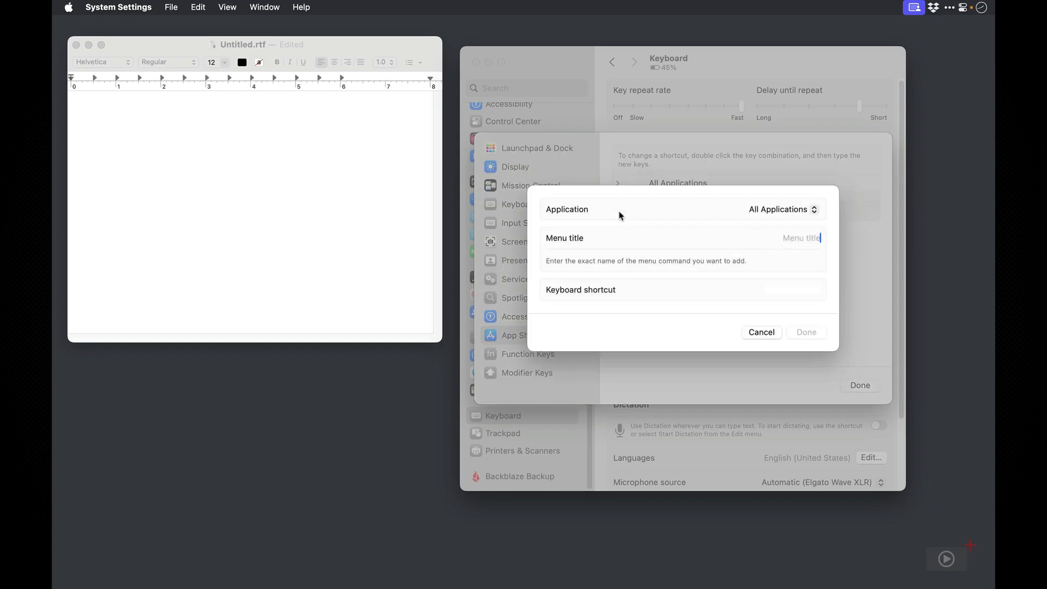
left_click(788, 211)
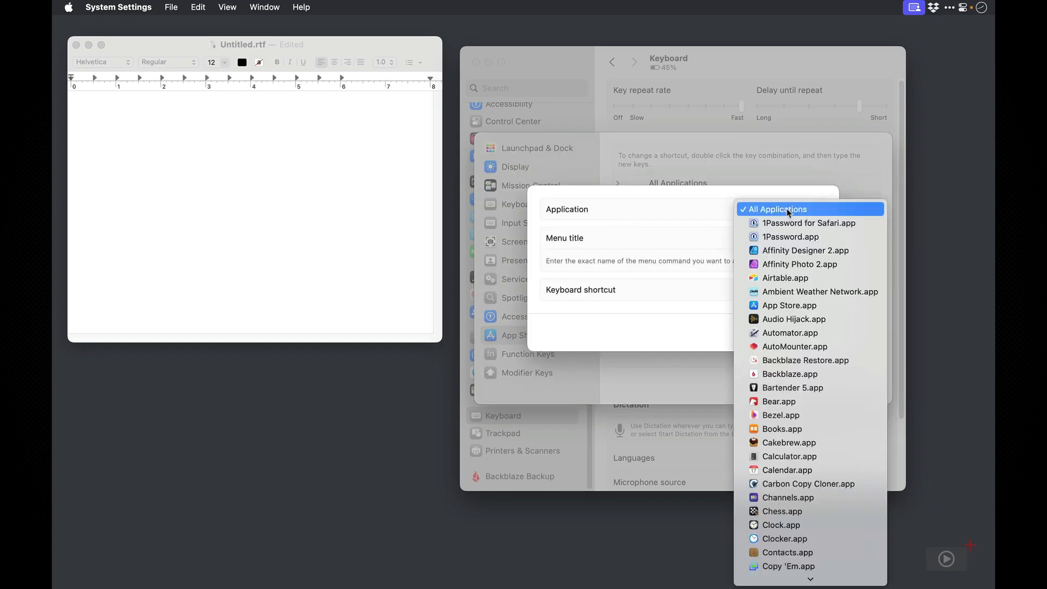
type("text")
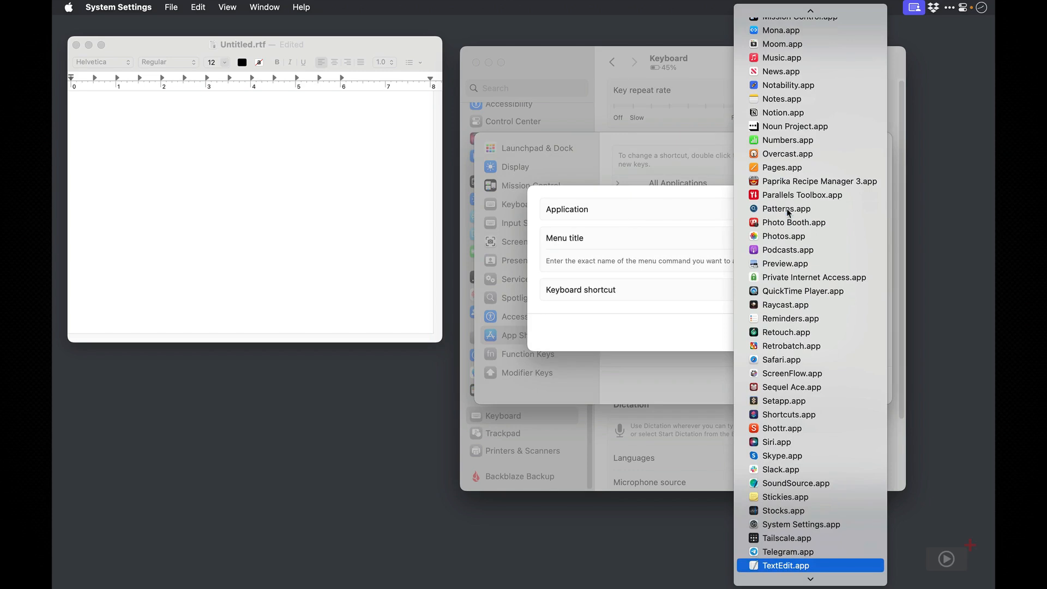
key("Return")
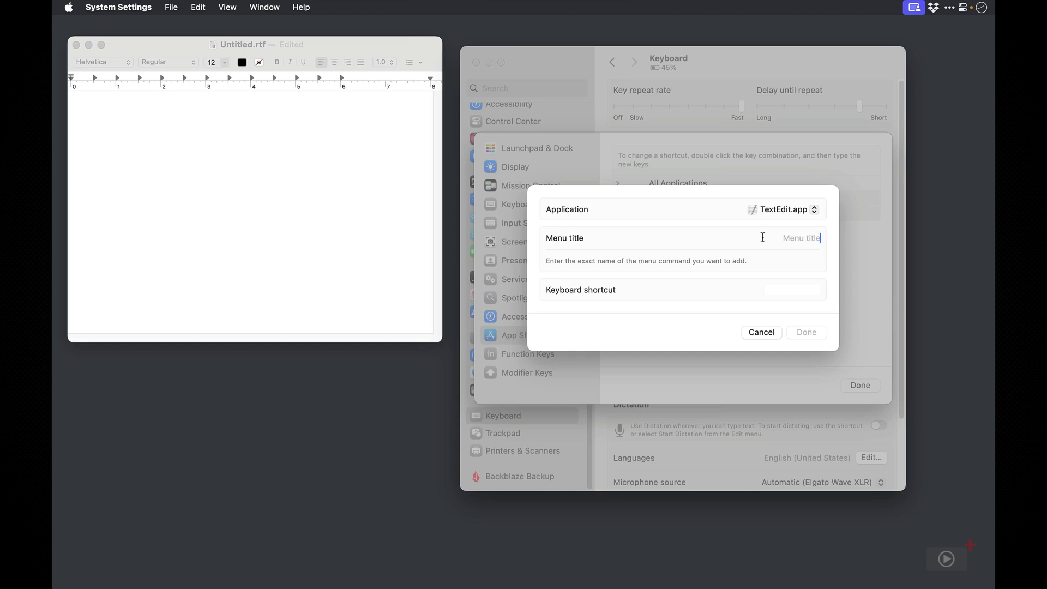
Try to add the shortcut ⌥⇧⌘L for the menu title Format->List.
type("Format->List")
key("alt+shift+super+l")
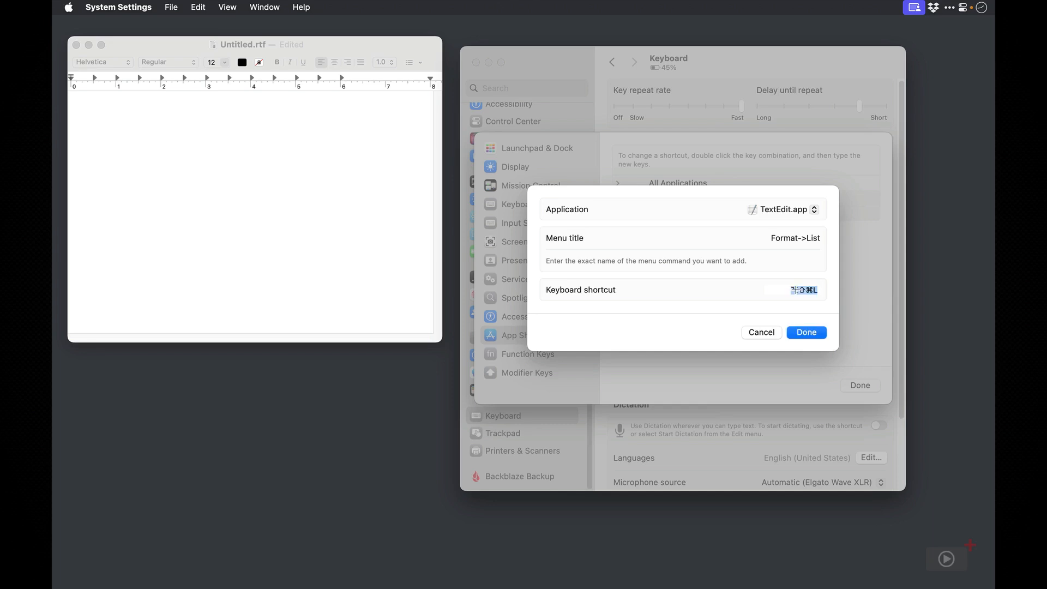
left_click(802, 334)
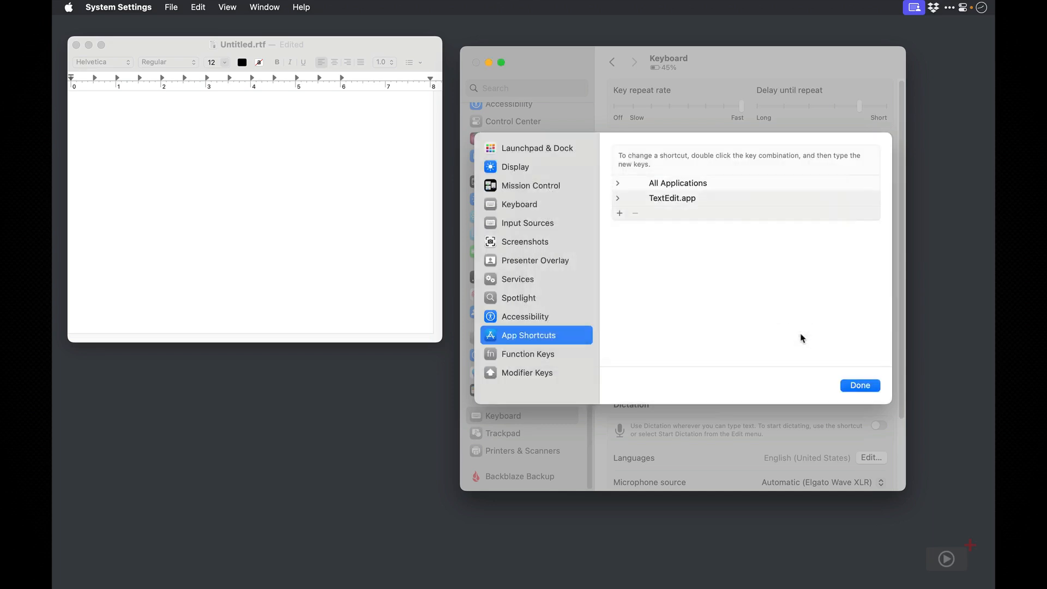
Switch to TextEdit and check whether the List command in Format has its shortcut assigned.
left_click(282, 194)
left_click(199, 7)
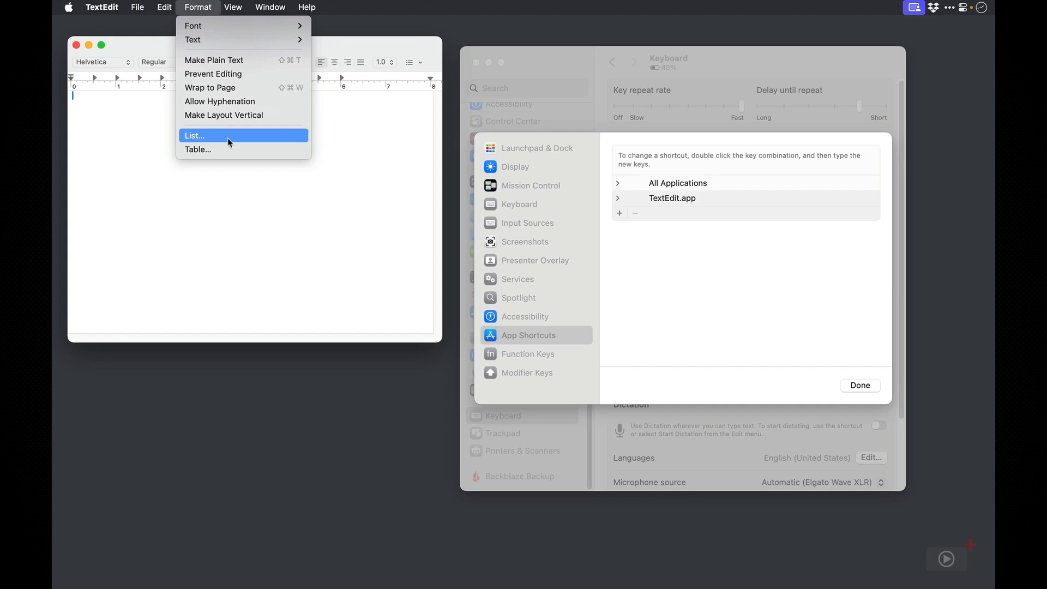
key("Escape")
Return to System Settings and delete the Format->List entry from TextEdit.app's shortcuts.
left_click(691, 266)
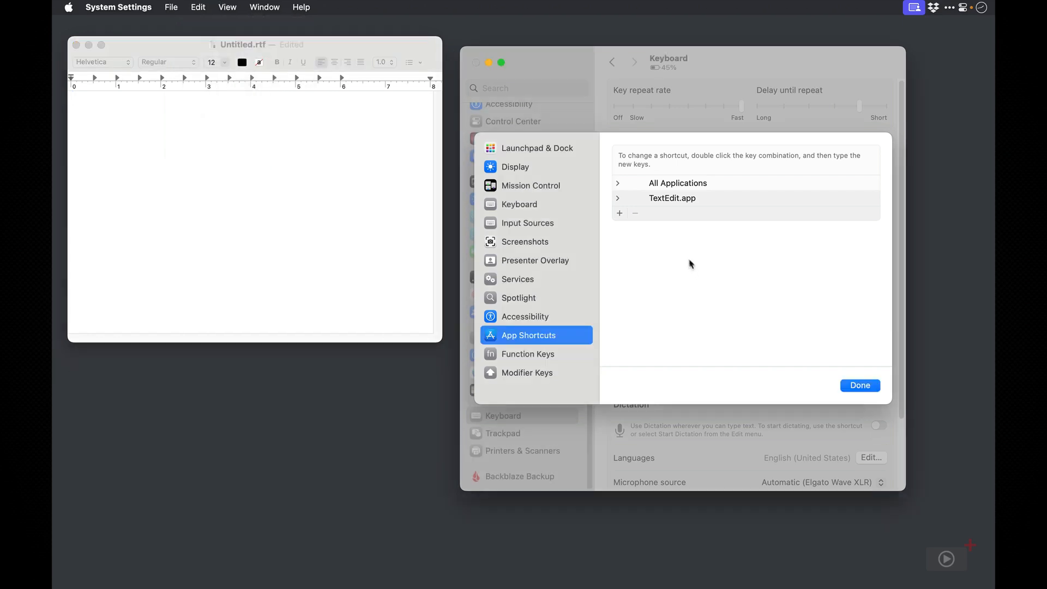
left_click(617, 199)
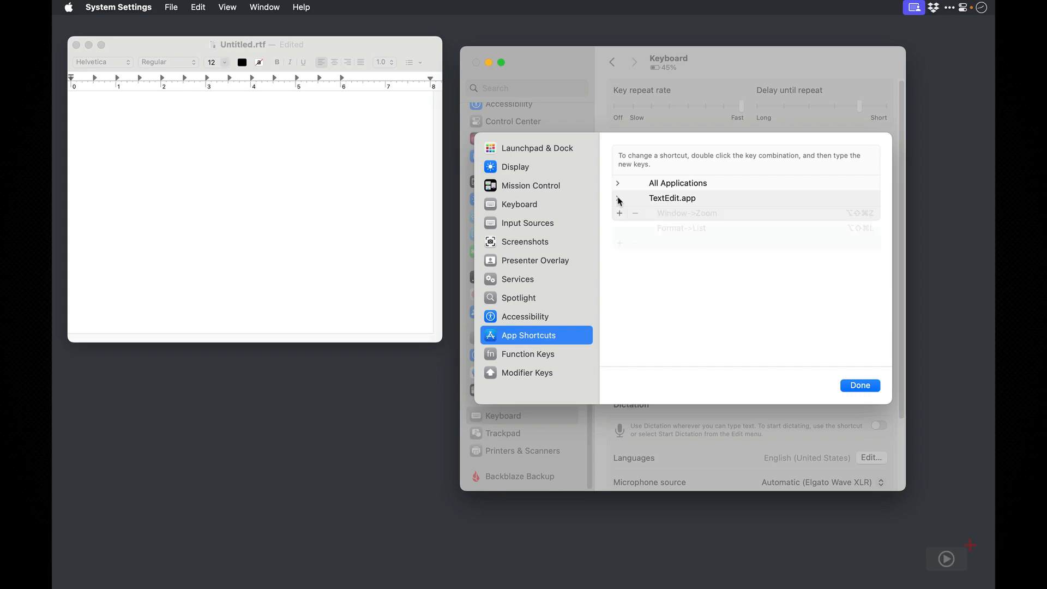
left_click(712, 231)
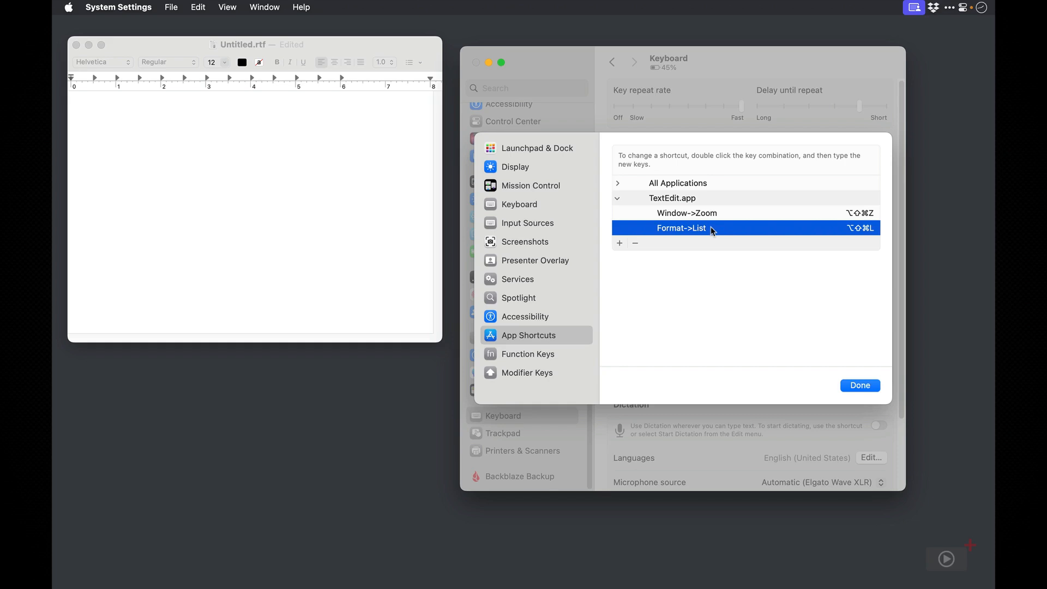
left_click(635, 244)
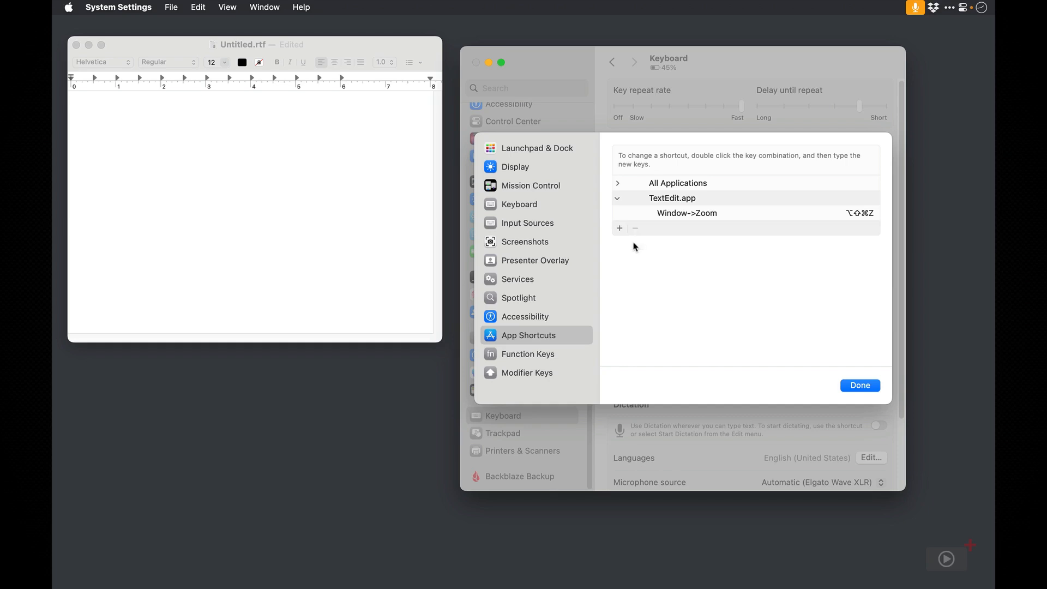